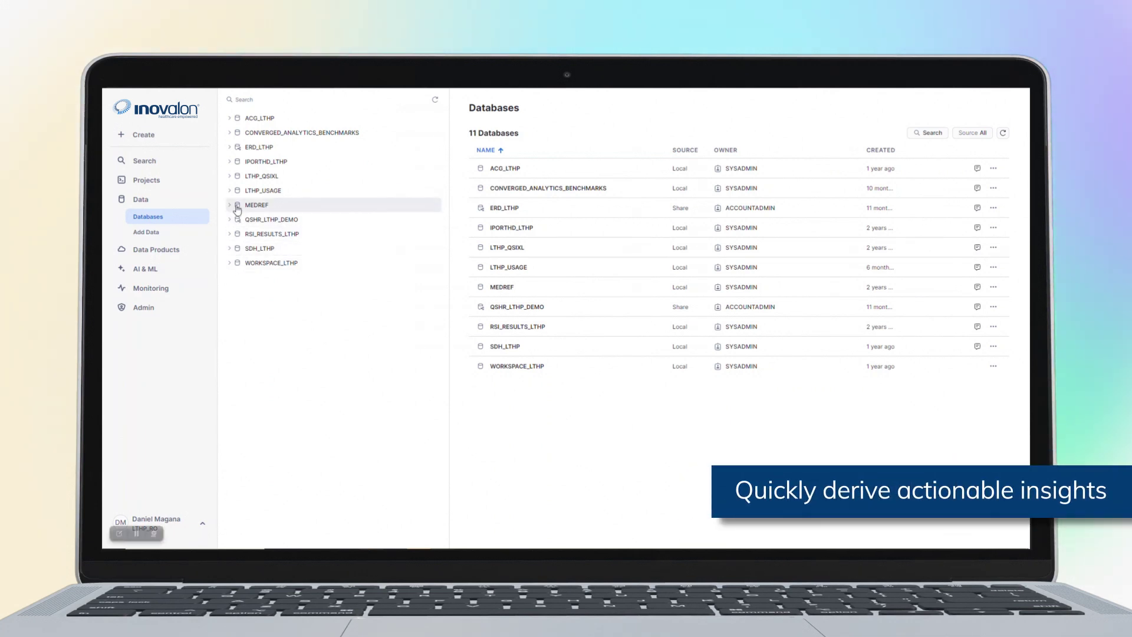
# - Peek at IPORTHD_LTHP's DEMO views, then expand LTHP_QSIXL's CONVERGED_LTHP_DEMO views
pyautogui.click(230, 166)
pyautogui.click(237, 180)
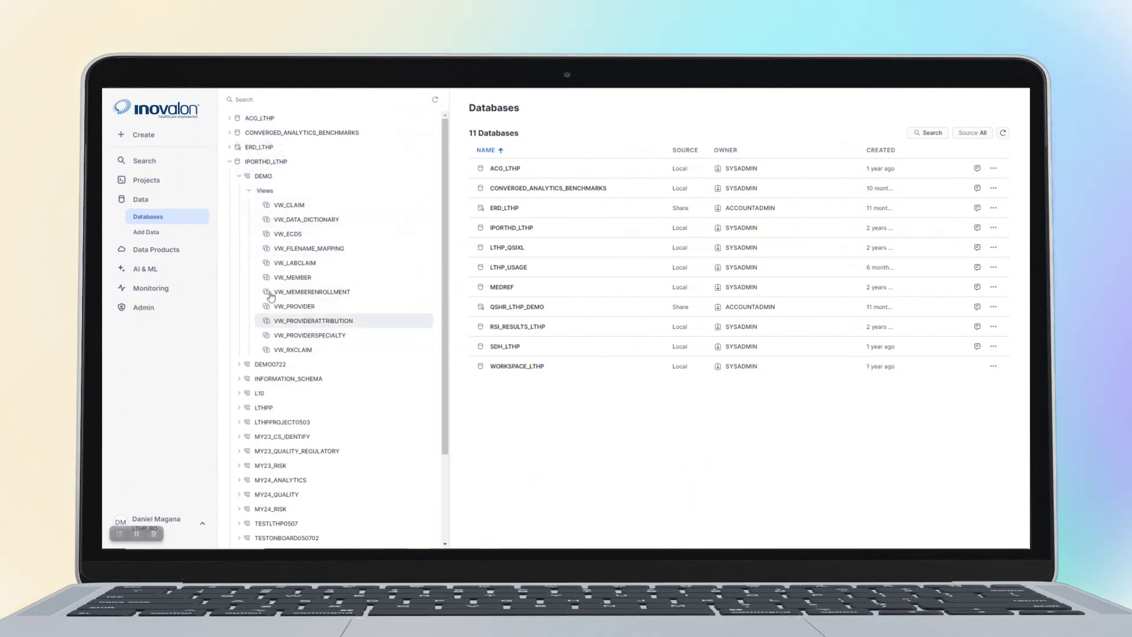
pyautogui.click(230, 163)
pyautogui.click(230, 176)
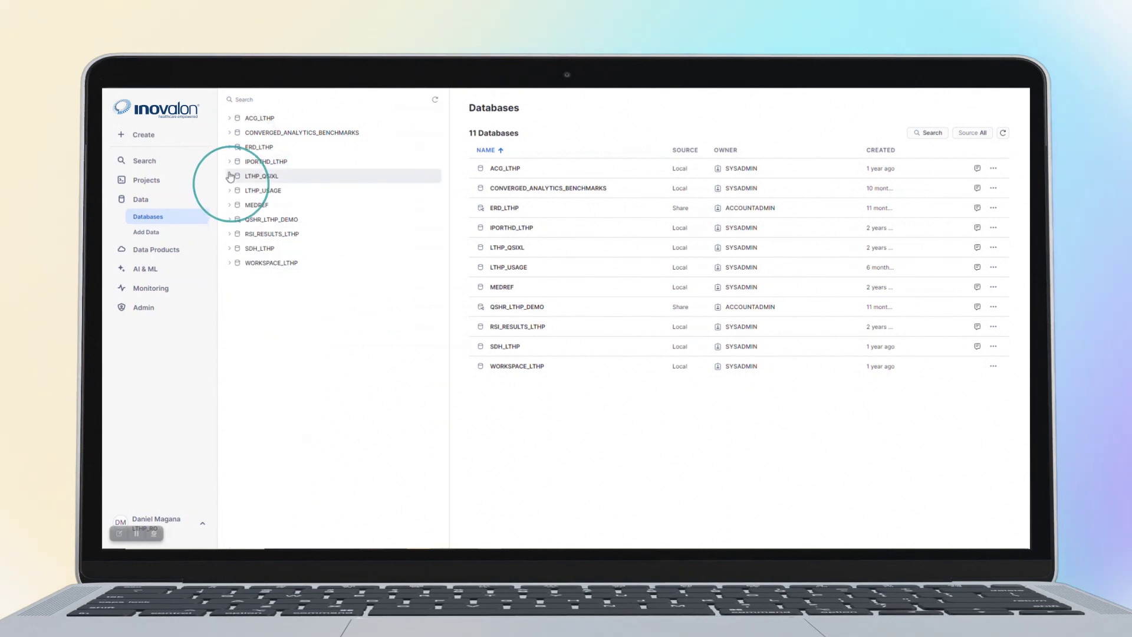
pyautogui.click(239, 191)
# - Open the CONVERGED_LTHP_DEMO views page, then browse the ERD_LTHP CDE_DEMO tables
pyautogui.click(259, 213)
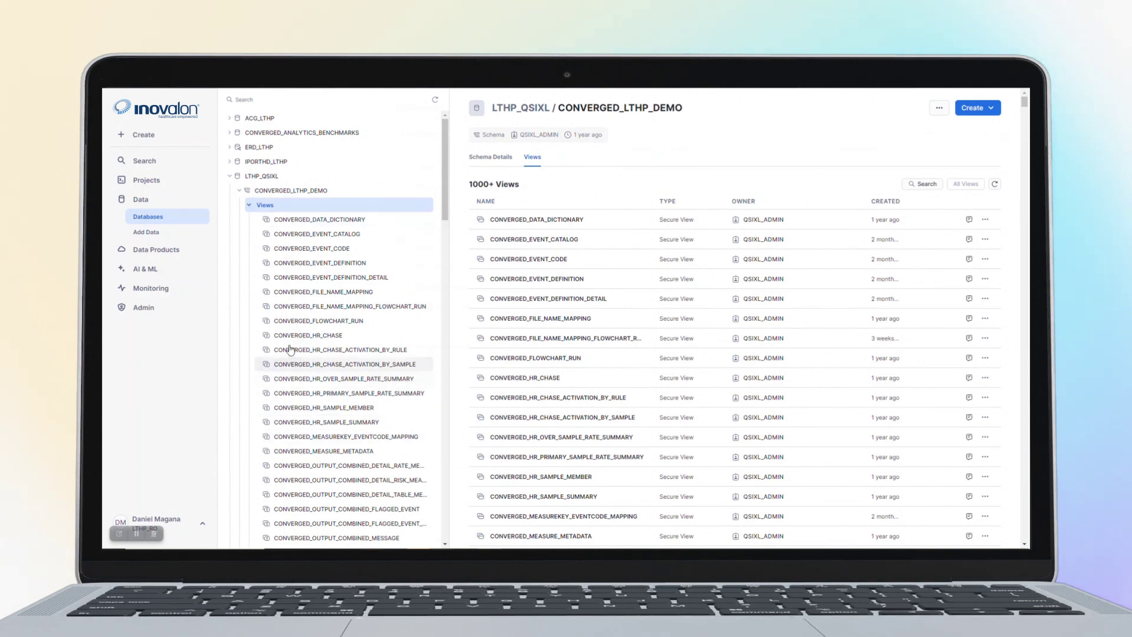
pyautogui.click(231, 177)
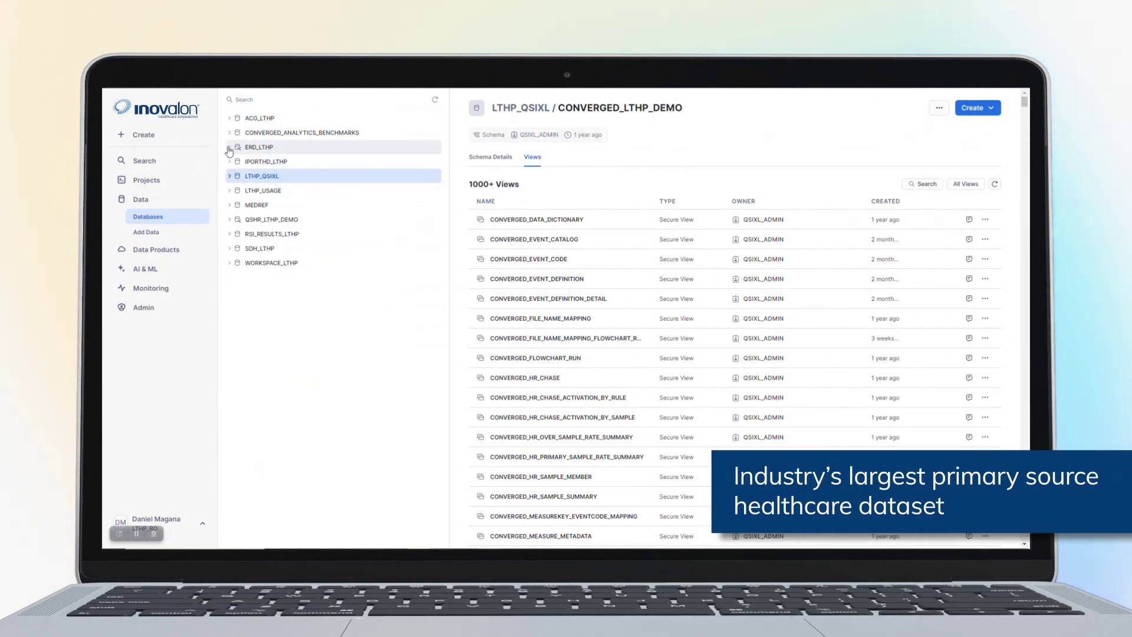
pyautogui.click(229, 148)
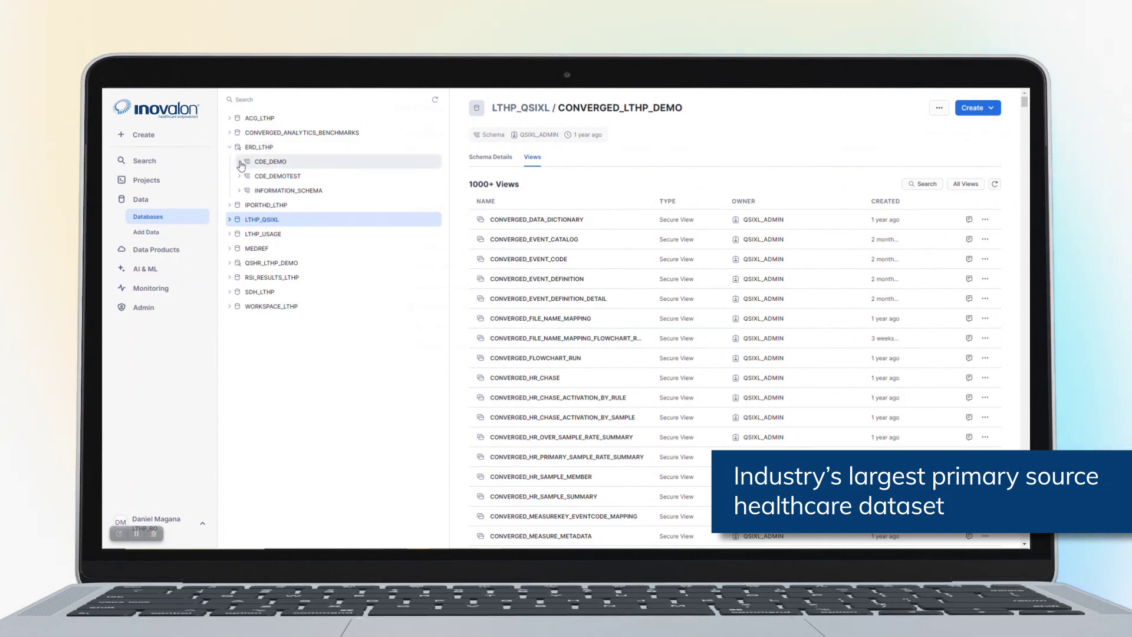
pyautogui.click(240, 162)
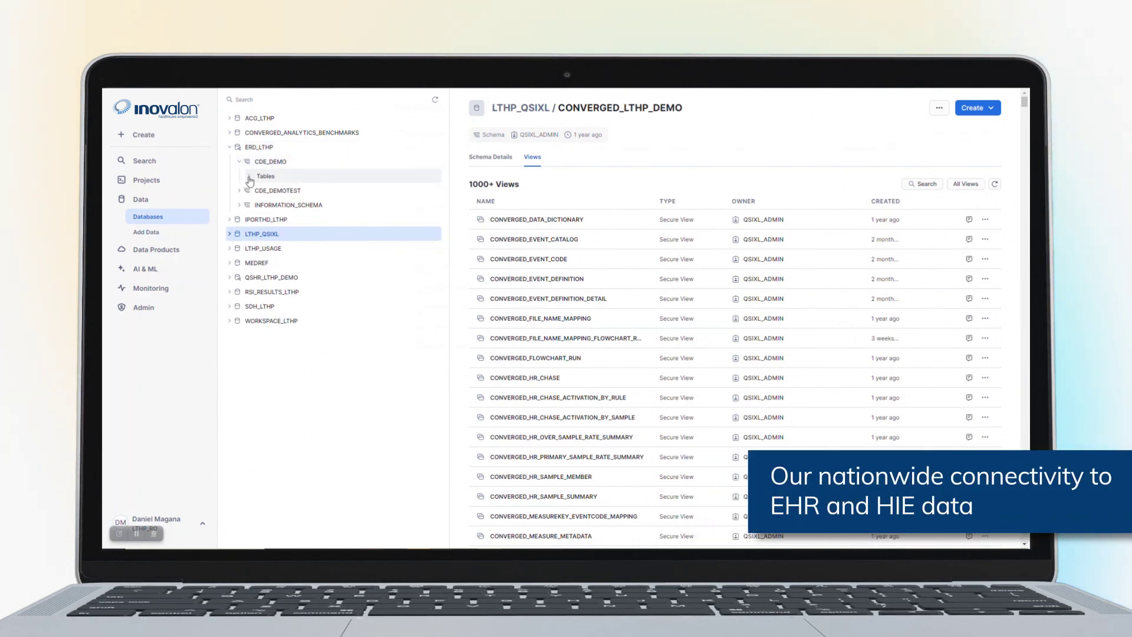
pyautogui.click(249, 177)
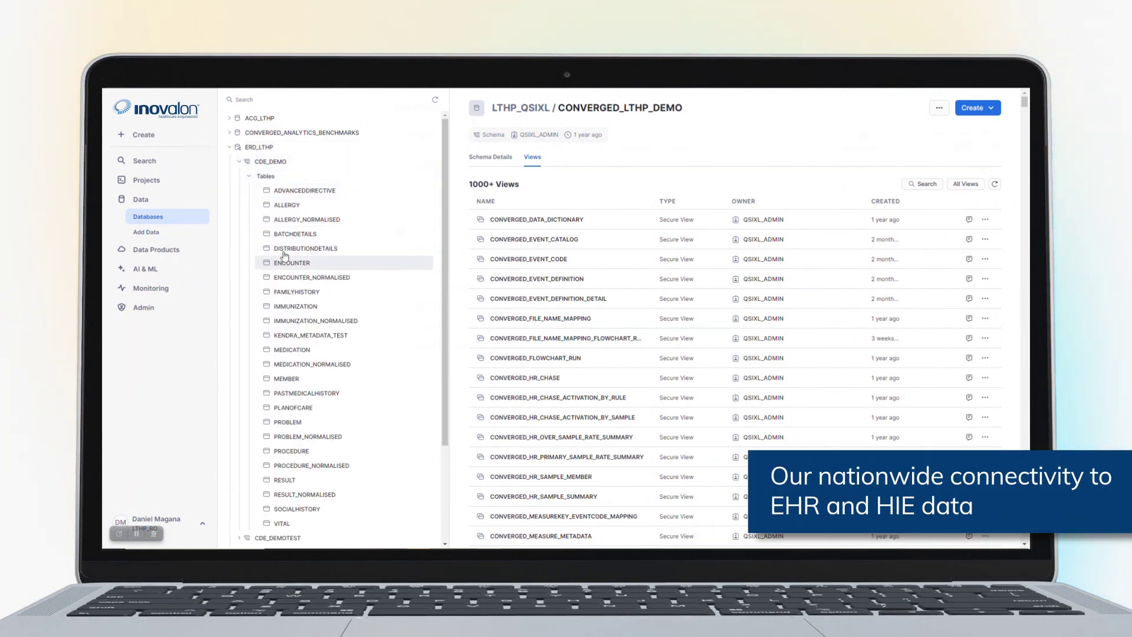
pyautogui.click(229, 147)
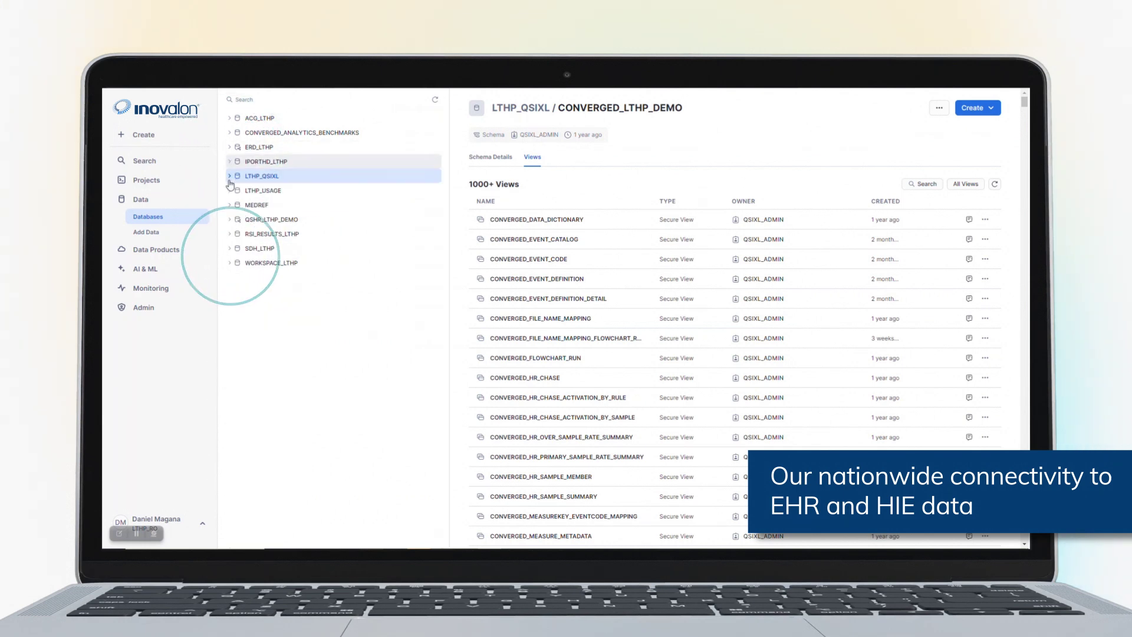
# - Browse the views in SDH_LTHP's L10 schema and ACG_LTHP's DEMO schema
pyautogui.click(229, 249)
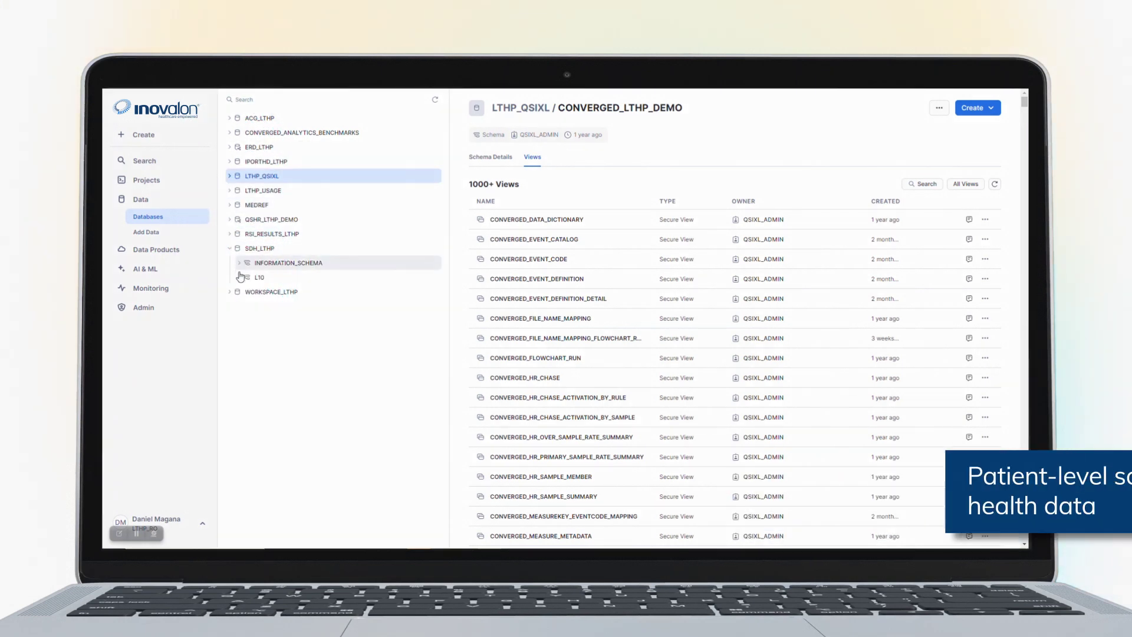
pyautogui.click(239, 278)
pyautogui.click(250, 293)
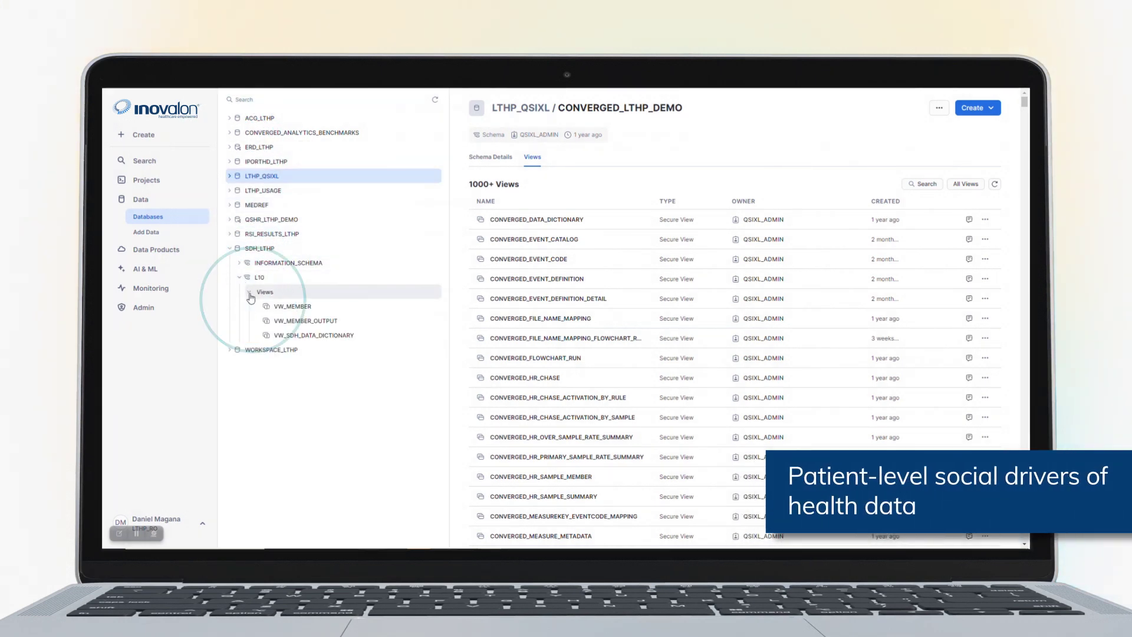
pyautogui.click(233, 254)
pyautogui.click(229, 119)
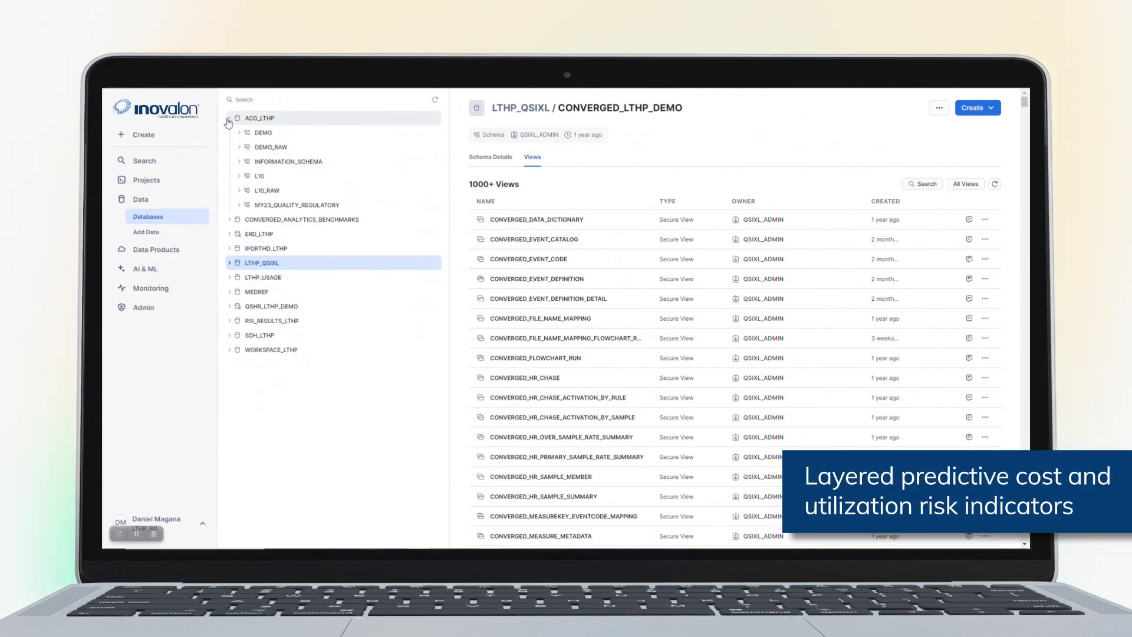
pyautogui.click(237, 133)
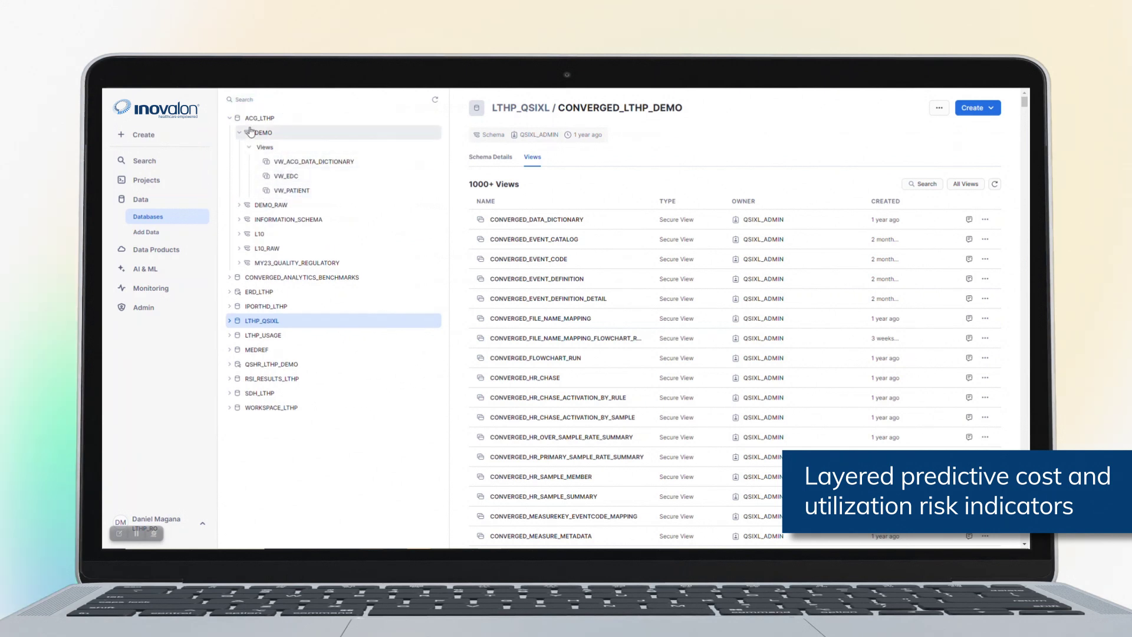
pyautogui.click(231, 119)
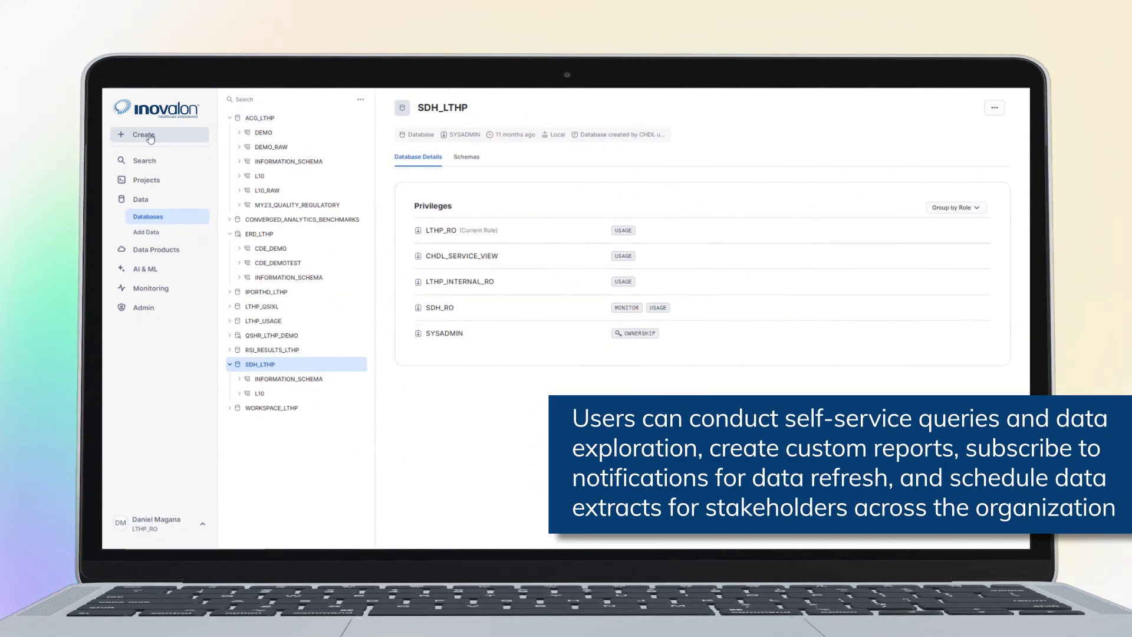
# - Create a new SQL worksheet and show the ACG_LTHP database details popover
pyautogui.click(151, 139)
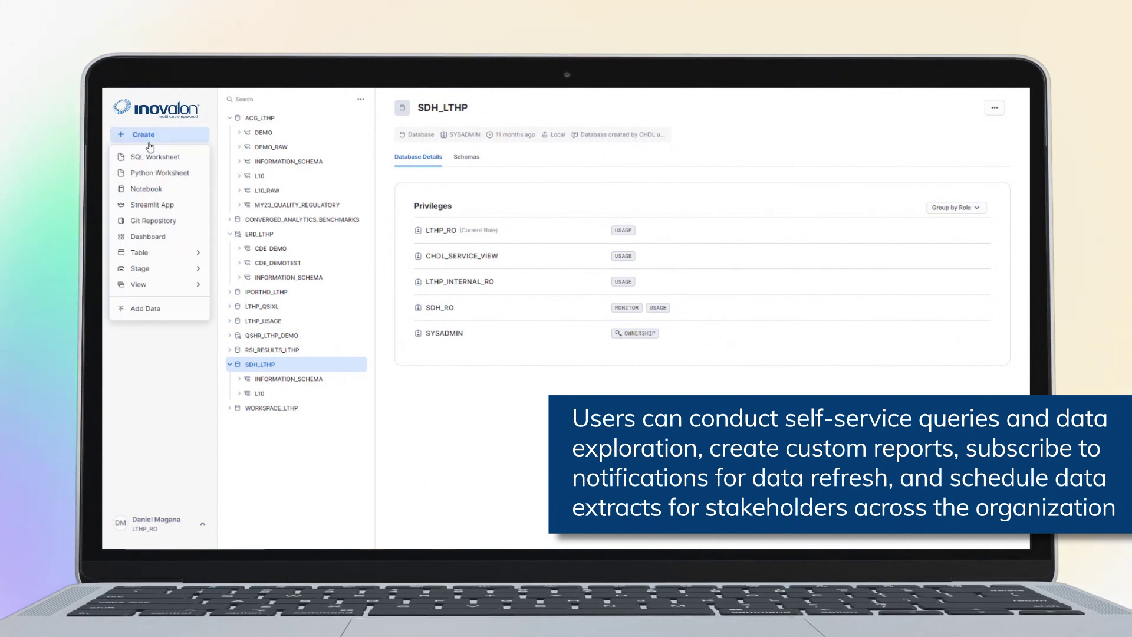
pyautogui.click(152, 160)
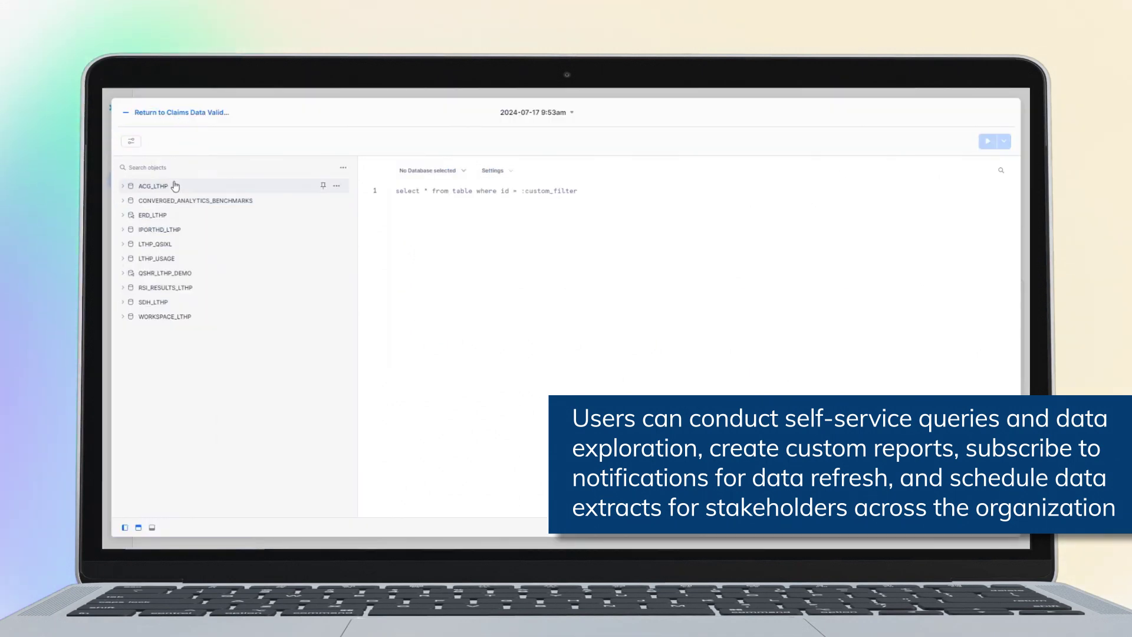
pyautogui.click(170, 185)
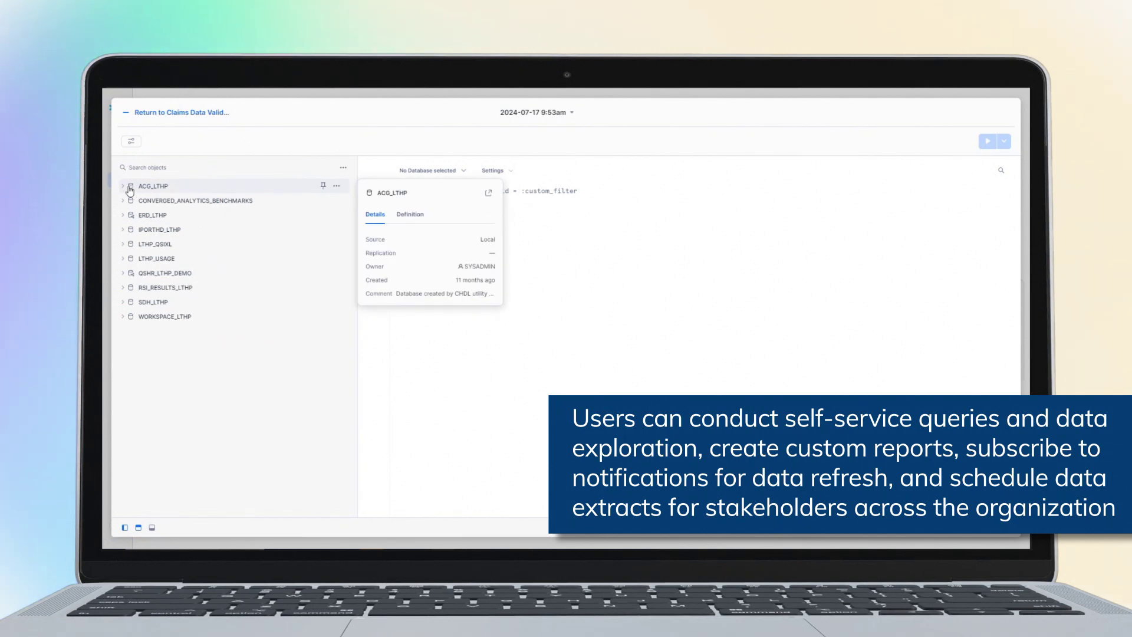
# - Open the Population Health - CC23 dashboard from Dashboards, then go to Worksheets
pyautogui.click(131, 112)
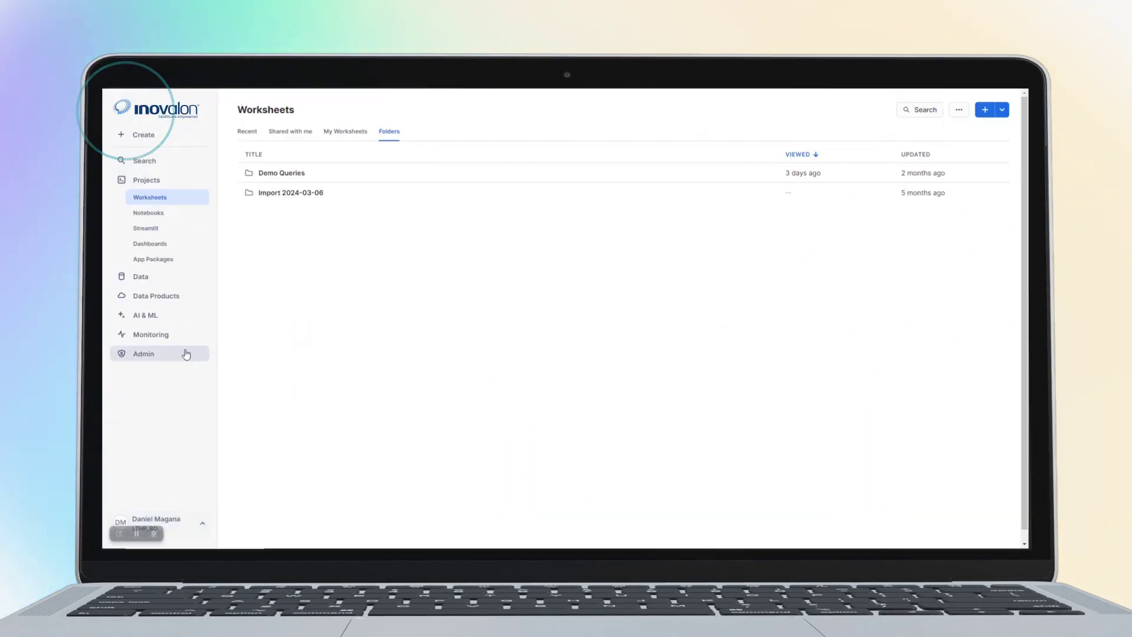
pyautogui.click(157, 251)
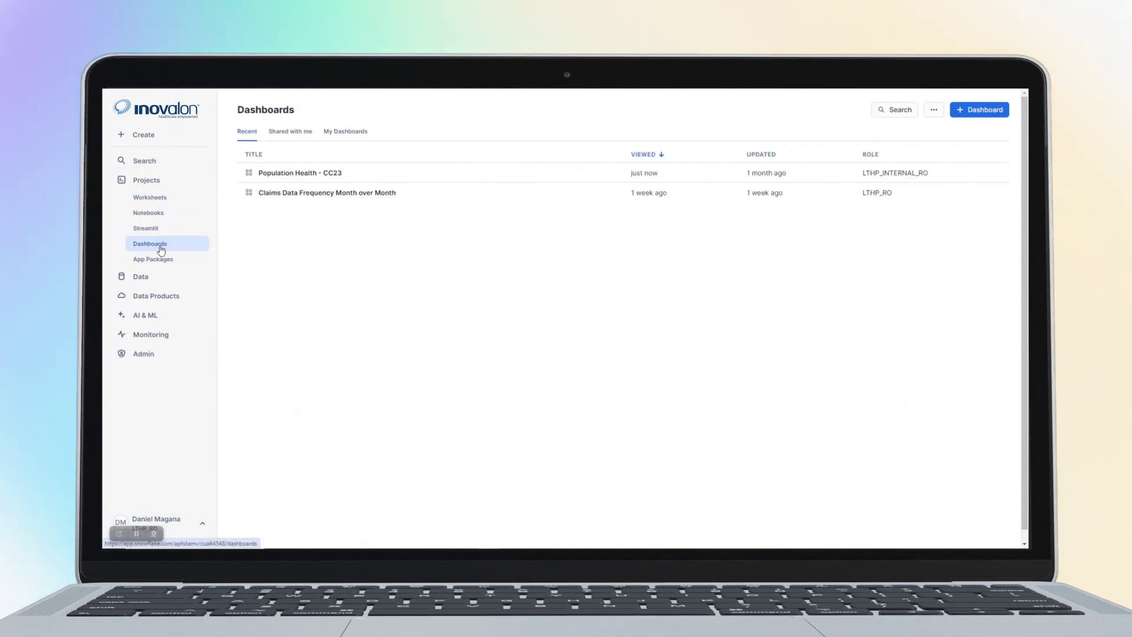
pyautogui.click(296, 172)
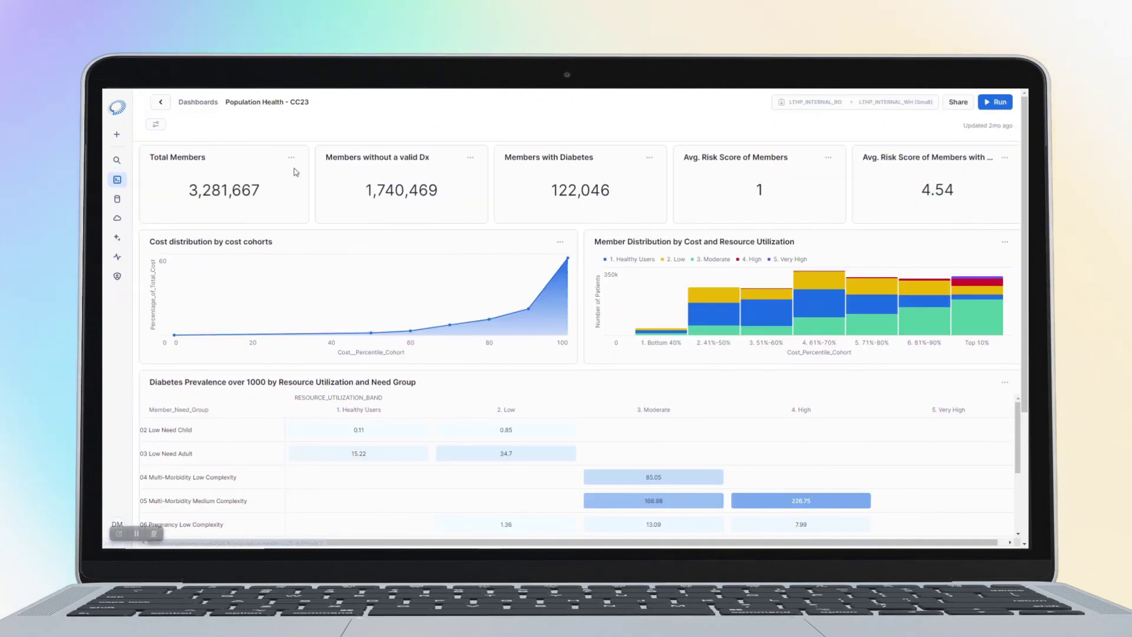
pyautogui.moveTo(122, 180)
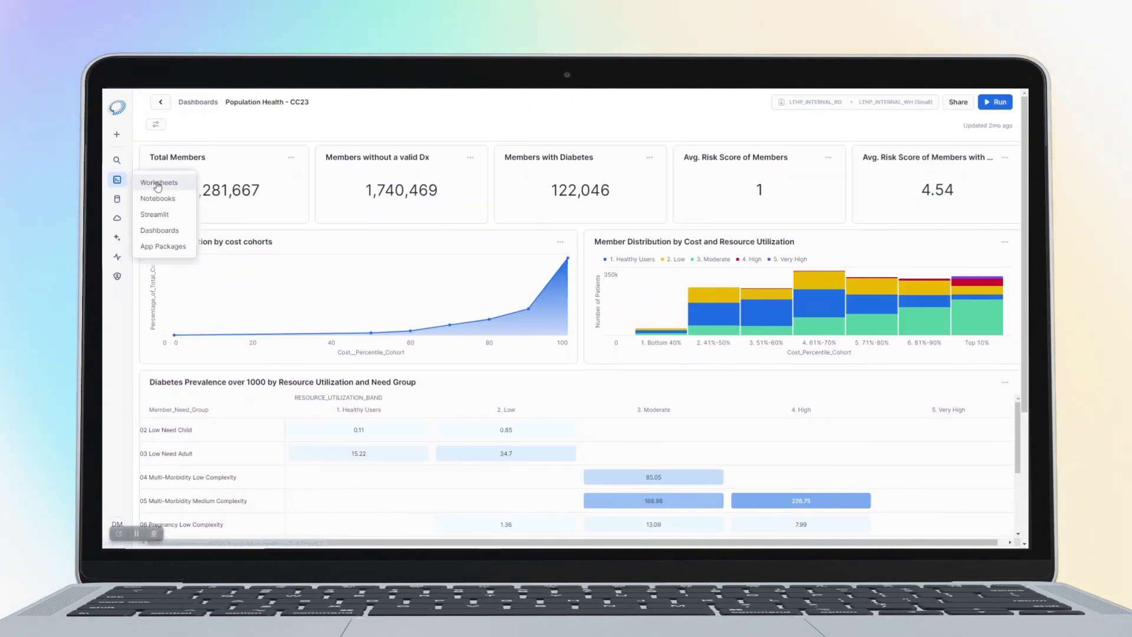
pyautogui.click(158, 185)
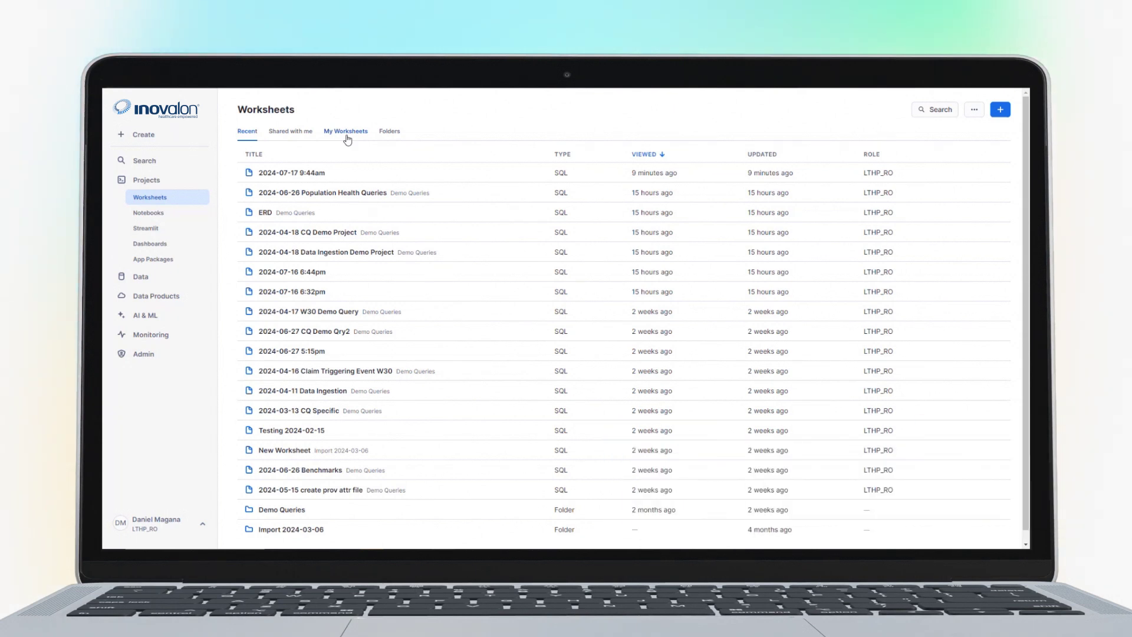
# - Open the Databases page from Data in the sidebar
pyautogui.click(147, 286)
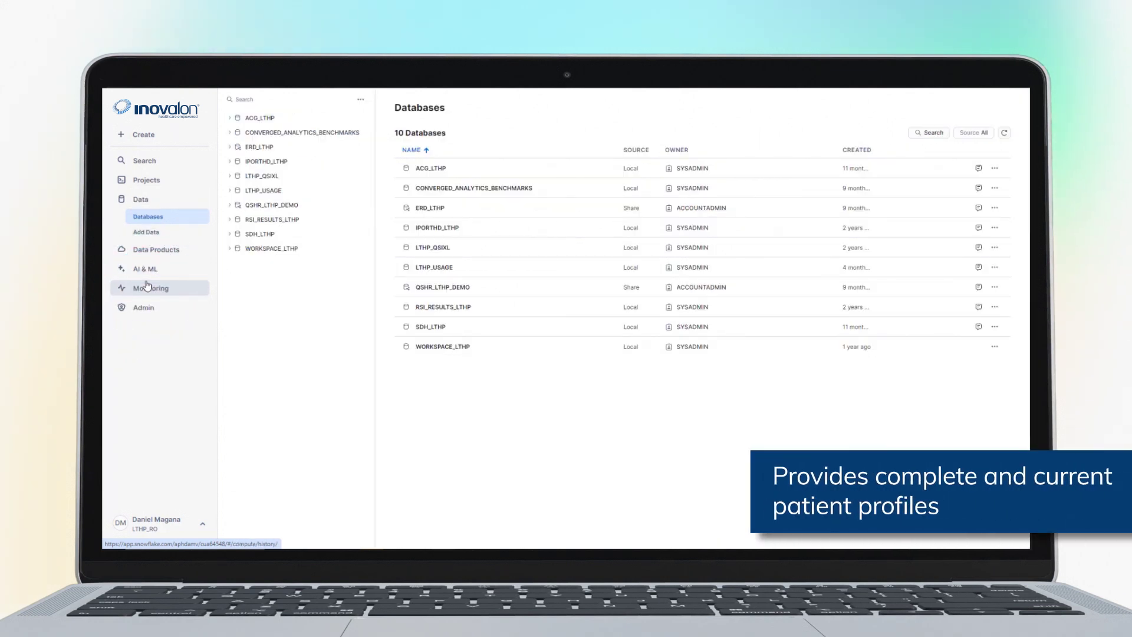